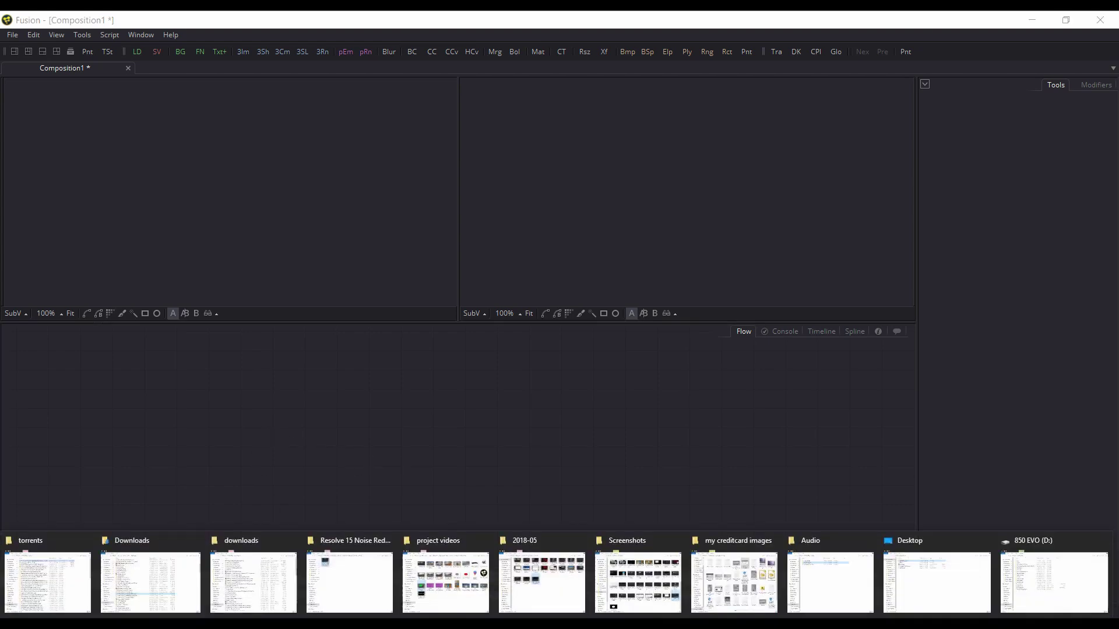
Step: Add Greenscreen tv.mp4 from Explorer to the flow as a Loader node
{"action": "left_click", "coordinate": [446, 575]}
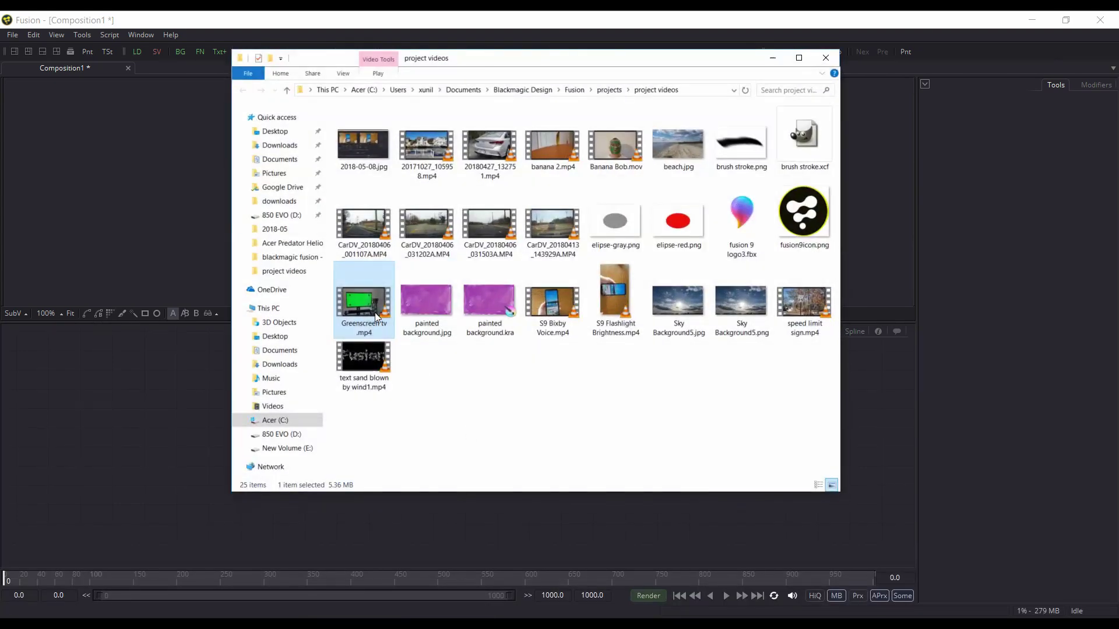
{"action": "left_click_drag", "start_coordinate": [376, 311], "coordinate": [145, 404]}
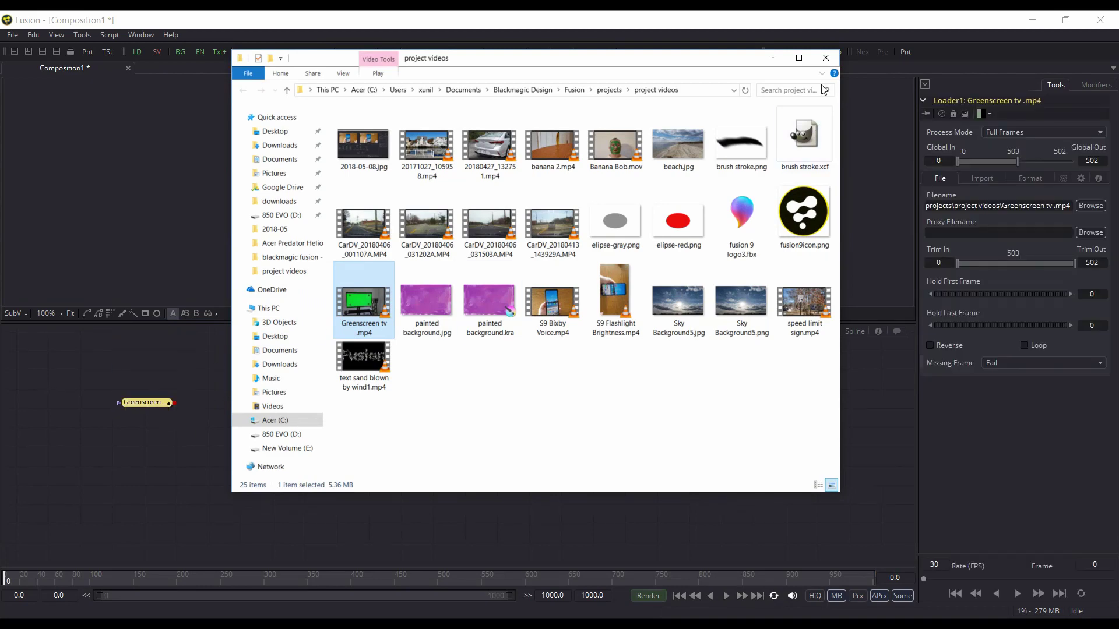
{"action": "left_click", "coordinate": [773, 58]}
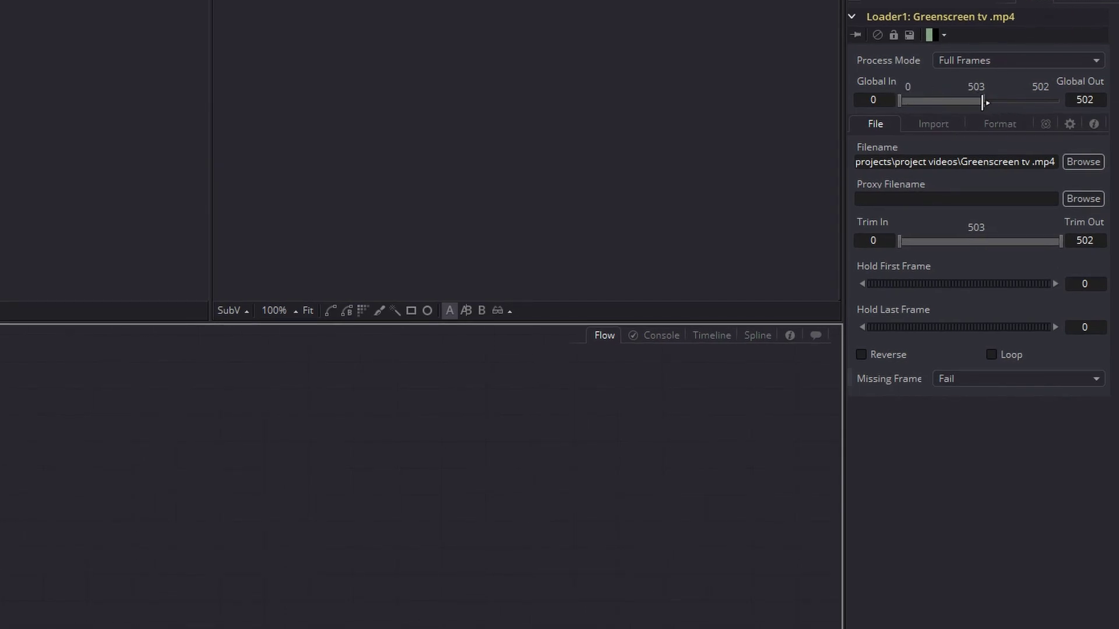
Step: Trim the Loader's Global Out and Trim Out so the clip ends at frame 373
{"action": "mouse_move", "coordinate": [986, 100]}
{"action": "left_mouse_down"}
{"action": "mouse_move", "coordinate": [967, 100]}
{"action": "mouse_move", "coordinate": [980, 102]}
{"action": "left_mouse_up"}
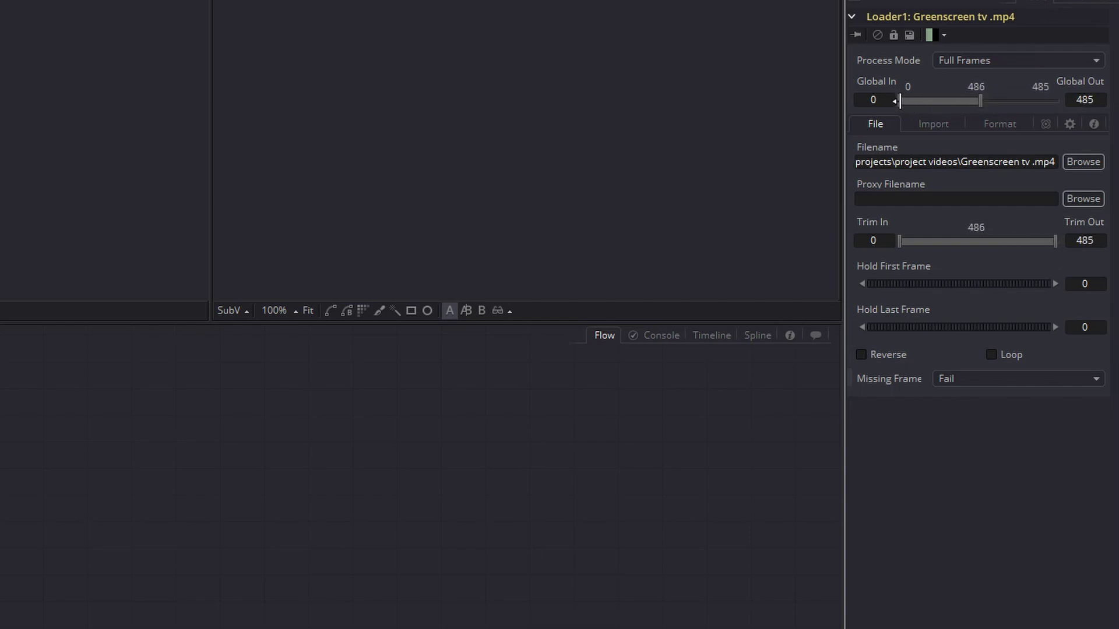
{"action": "left_click_drag", "start_coordinate": [898, 101], "coordinate": [900, 100]}
{"action": "left_click_drag", "start_coordinate": [1056, 241], "coordinate": [1021, 240]}
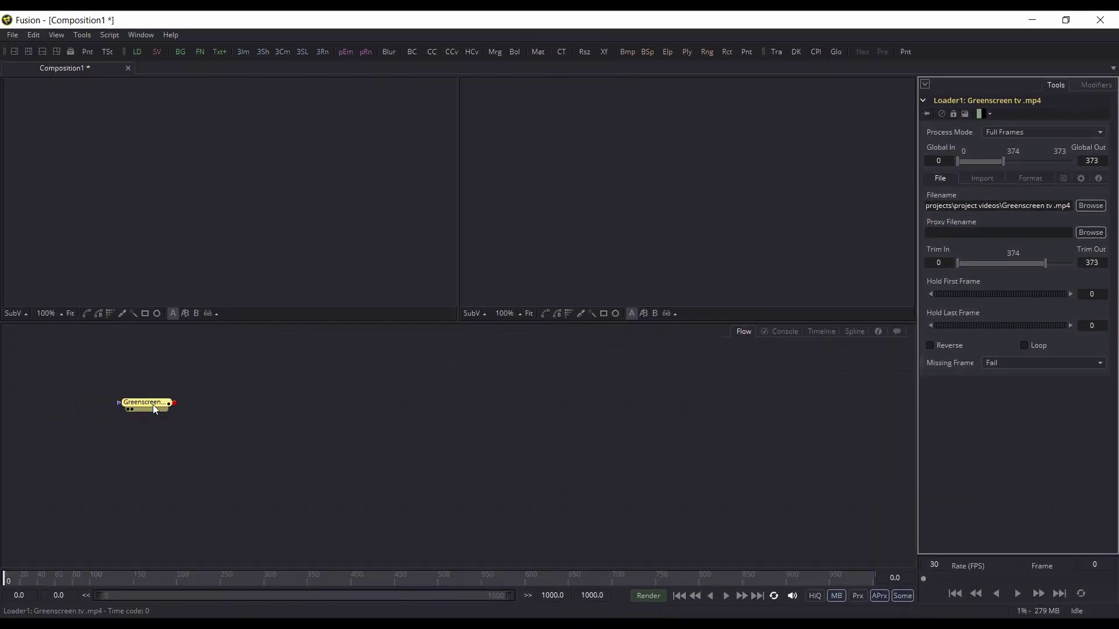
Step: Show the Loader fitted in the viewer and set Hold First Frame to 33
{"action": "key", "text": "1"}
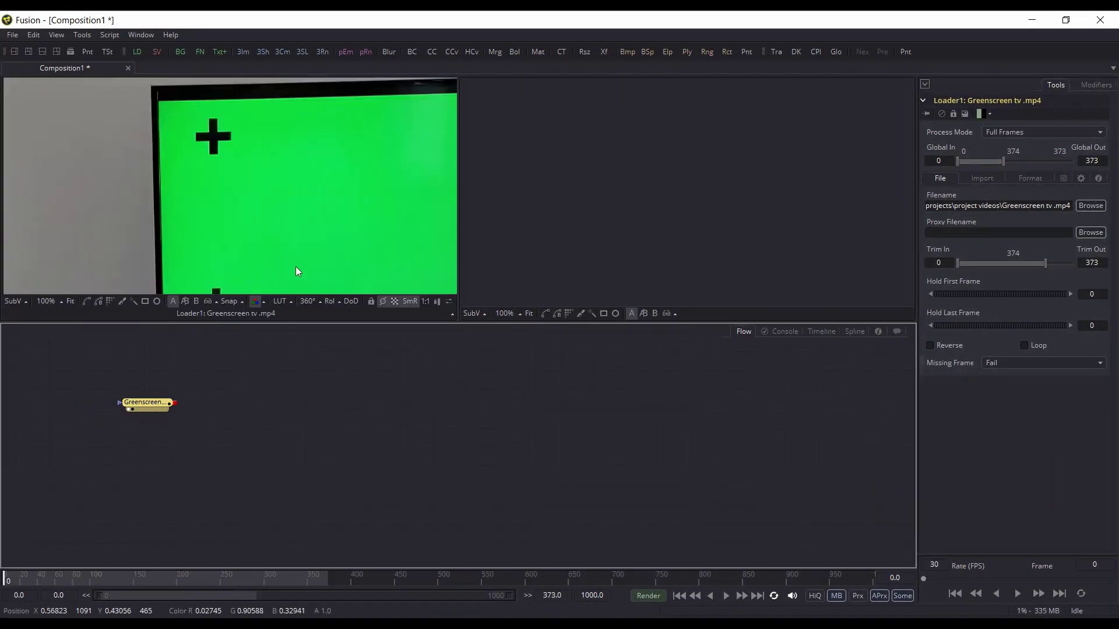
{"action": "left_click", "coordinate": [70, 301]}
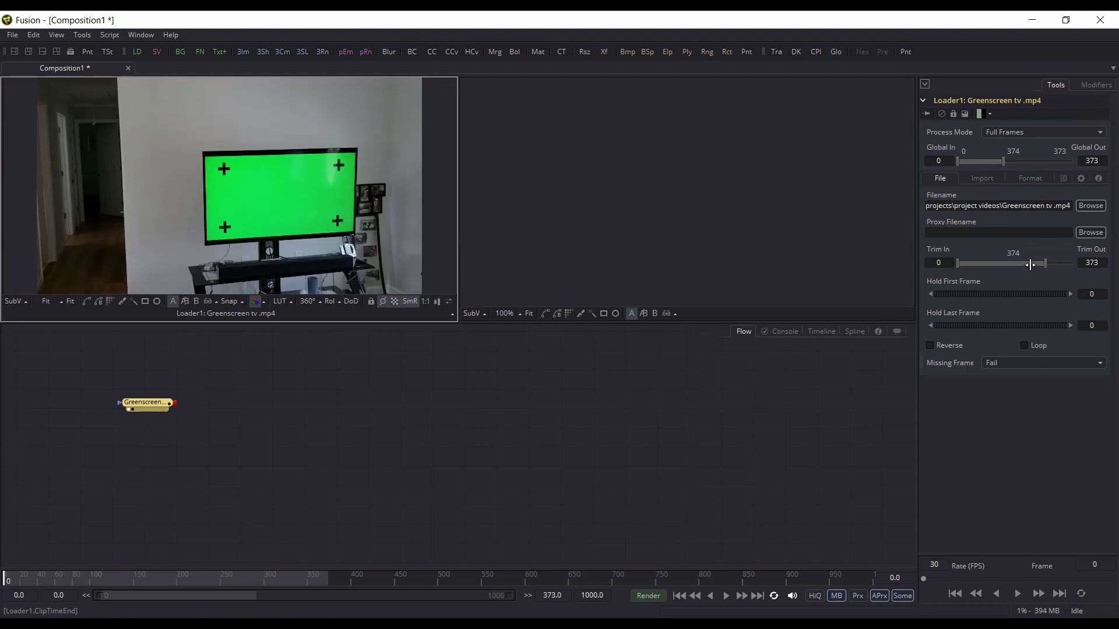
{"action": "left_click", "coordinate": [971, 292]}
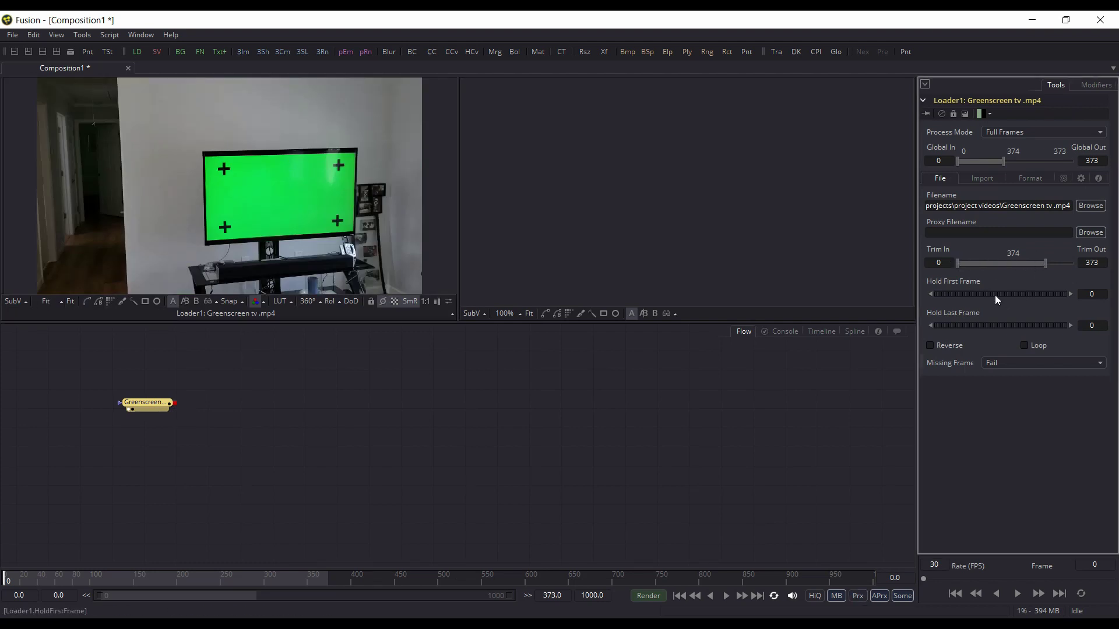
{"action": "left_click_drag", "start_coordinate": [995, 296], "coordinate": [1047, 295]}
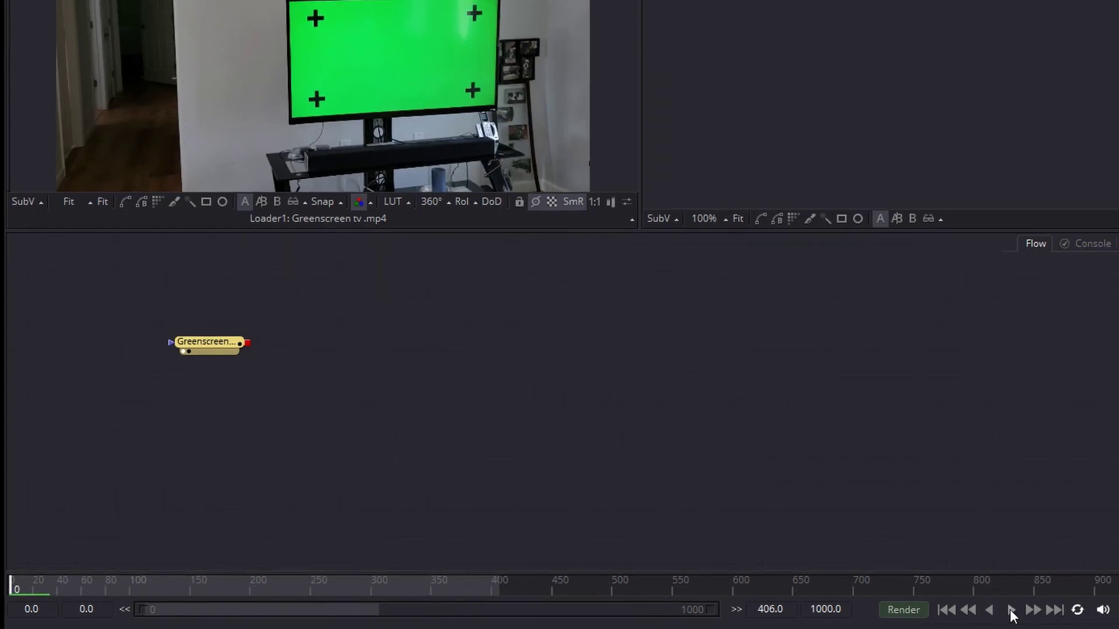
Step: Play the clip to preview the hold, then turn off Reverse
{"action": "left_click", "coordinate": [1010, 610]}
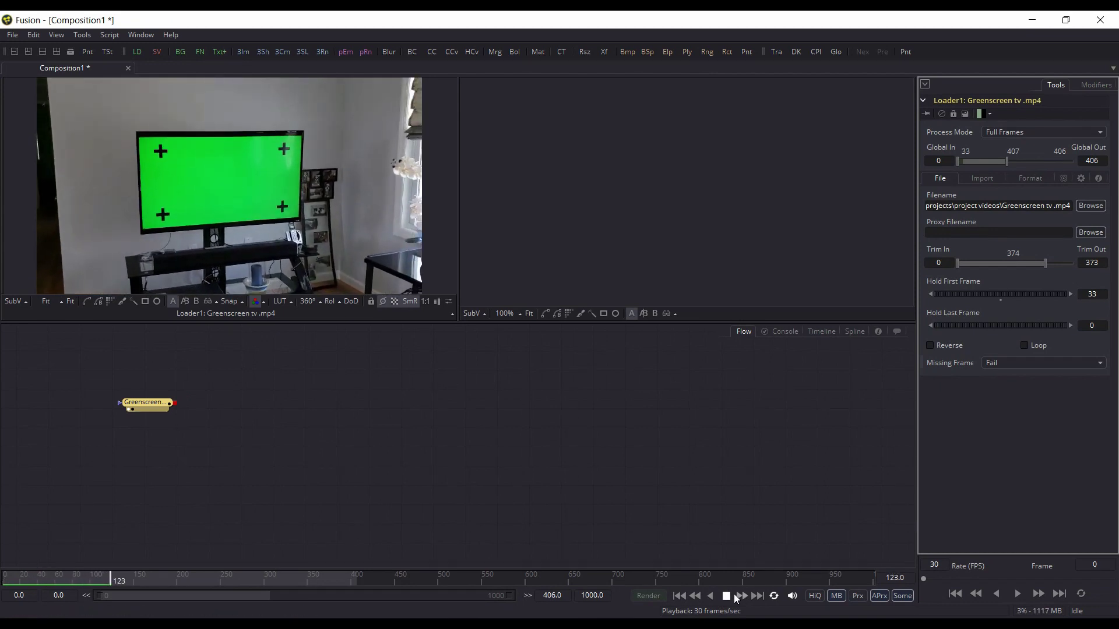
{"action": "key", "text": "space"}
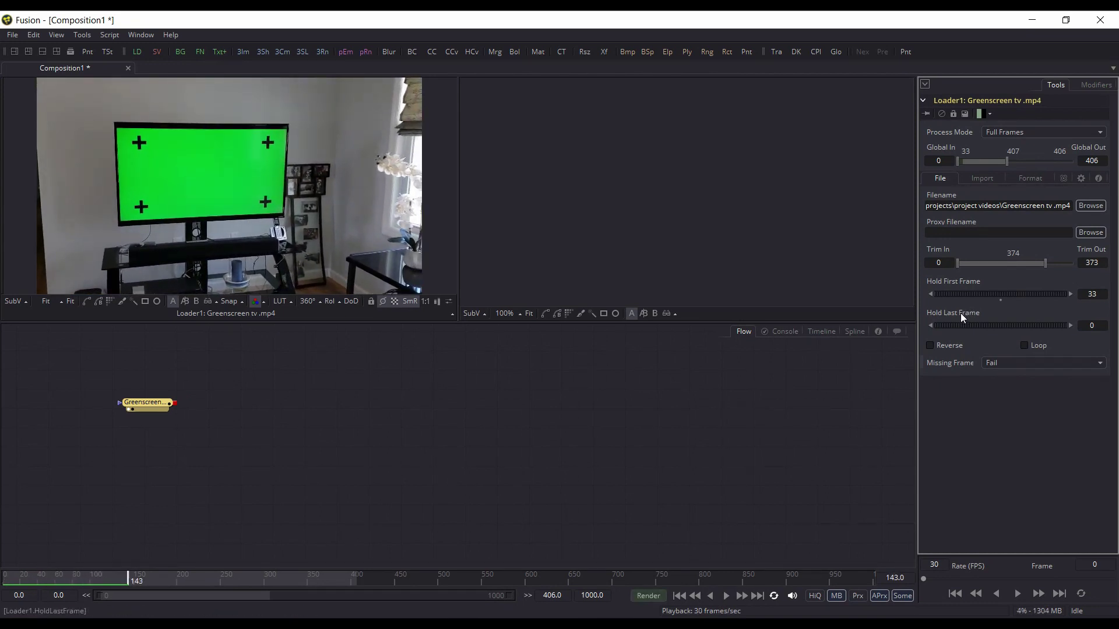
{"action": "left_click", "coordinate": [931, 345]}
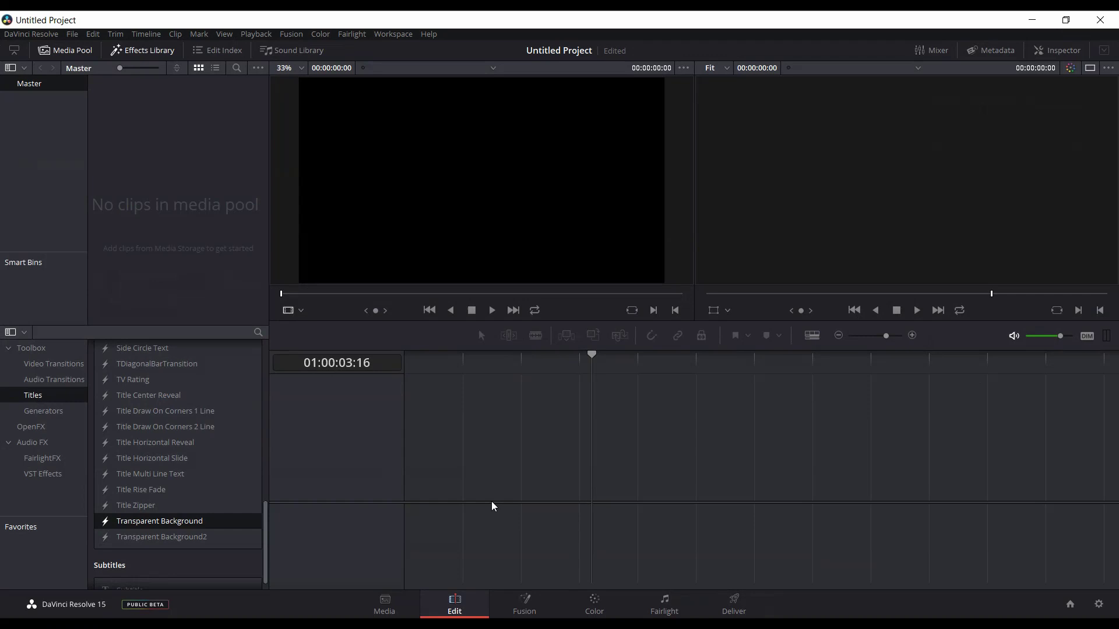
Step: Add a Transparent Background title to Timeline 1 and reposition its node on the Fusion page
{"action": "left_click_drag", "start_coordinate": [217, 524], "coordinate": [402, 485]}
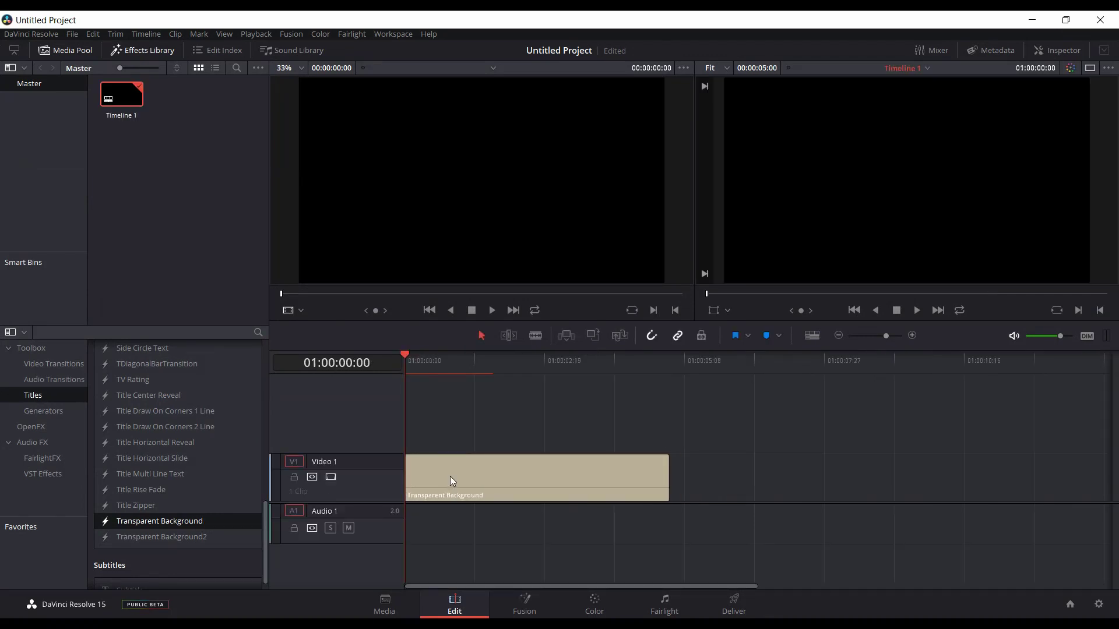
{"action": "left_click", "coordinate": [525, 604]}
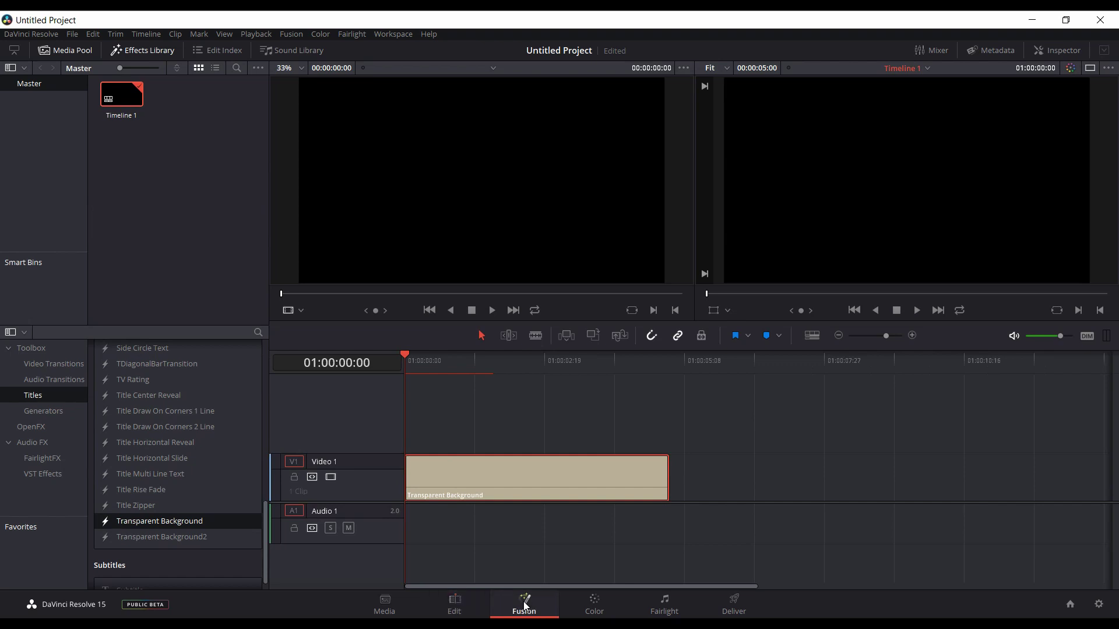
{"action": "left_click_drag", "start_coordinate": [87, 479], "coordinate": [123, 522]}
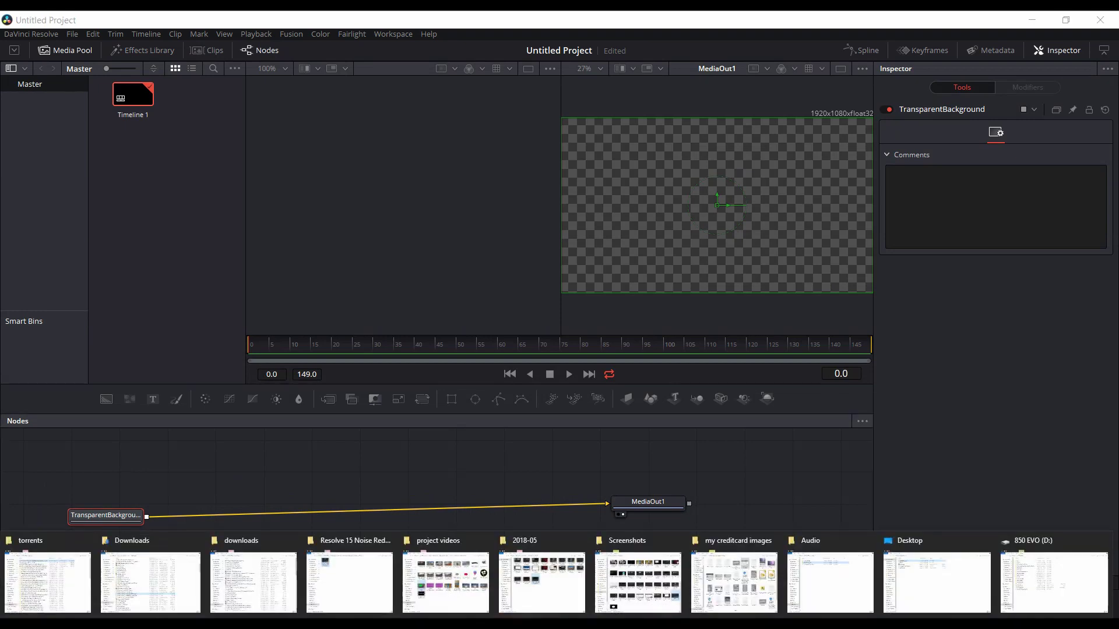
Step: Import Greenscreen tv.mp4 into the Media Pool and drop it into the node graph as MediaIn1
{"action": "left_click", "coordinate": [431, 570]}
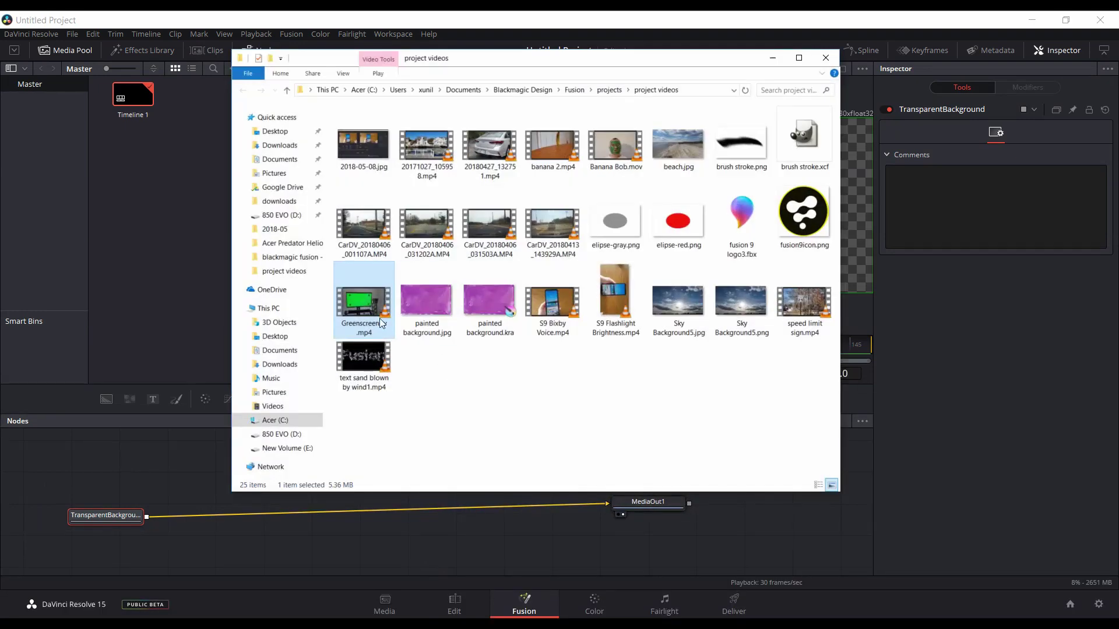
{"action": "left_click_drag", "start_coordinate": [382, 320], "coordinate": [166, 212]}
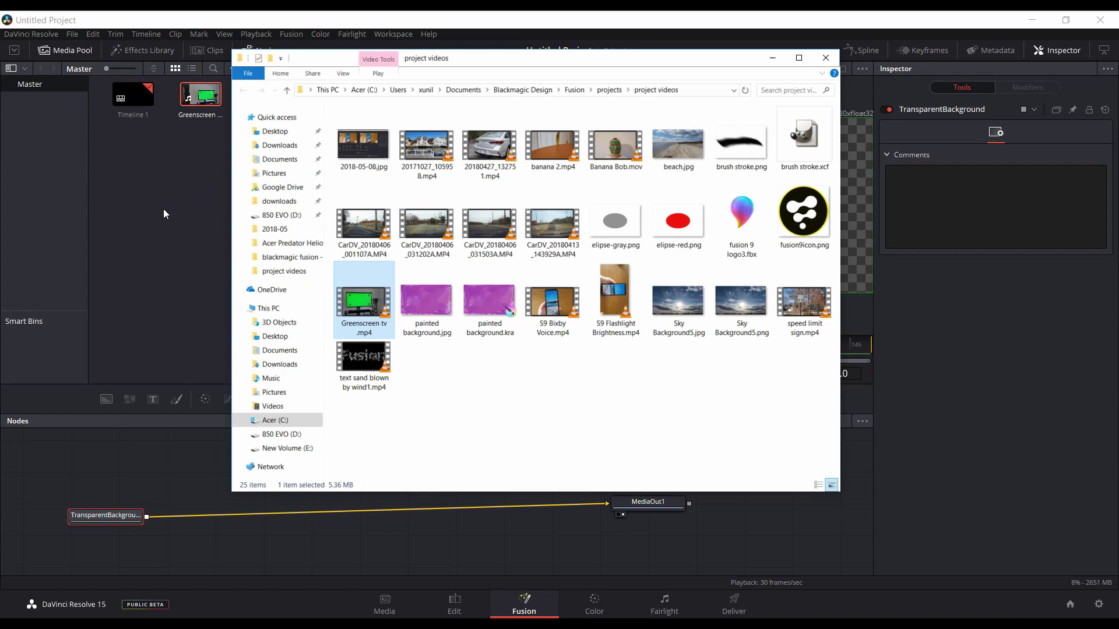
{"action": "left_click", "coordinate": [773, 58]}
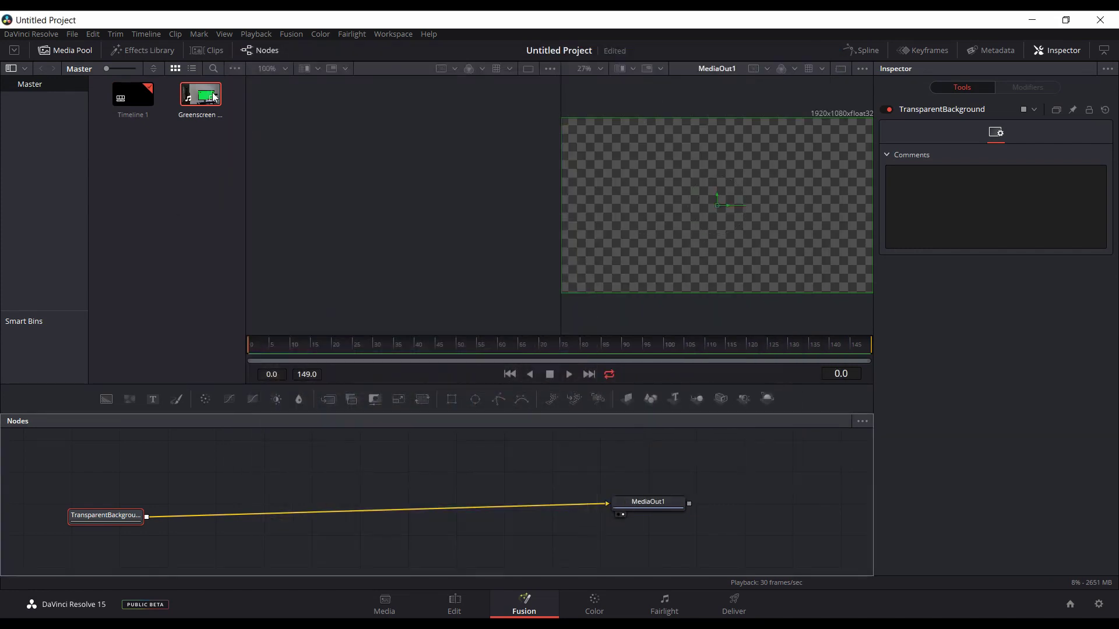
{"action": "left_click_drag", "start_coordinate": [198, 96], "coordinate": [156, 454]}
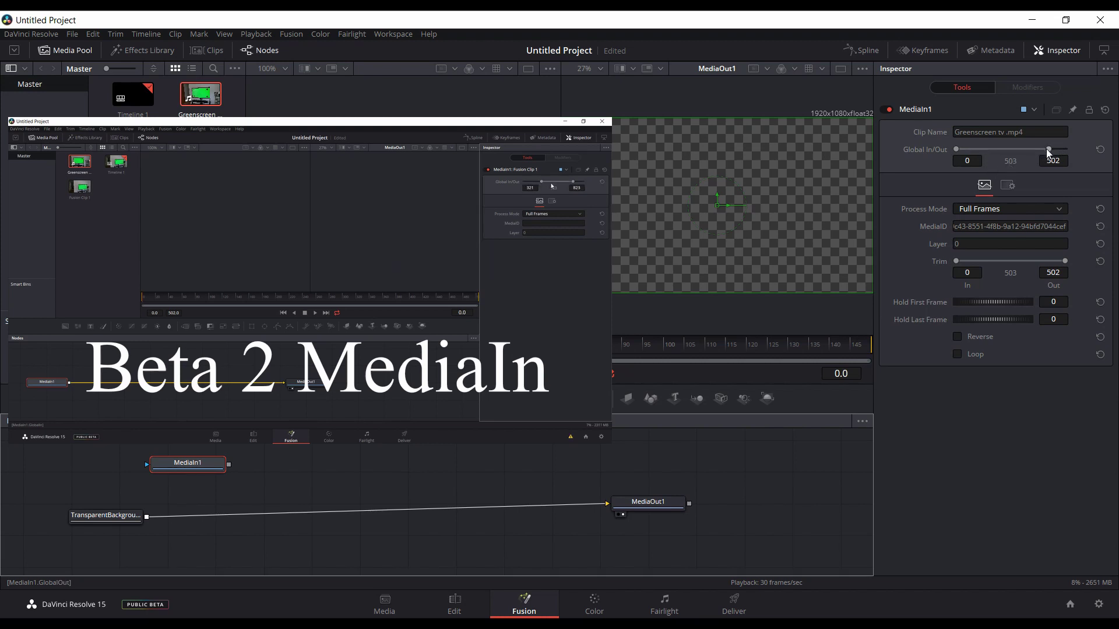
Step: Try MediaIn1 Global Out values of 333 and 497, then restore the out point to 502
{"action": "mouse_move", "coordinate": [1044, 151]}
{"action": "left_mouse_down"}
{"action": "mouse_move", "coordinate": [1026, 151]}
{"action": "mouse_move", "coordinate": [1060, 166]}
{"action": "left_mouse_up"}
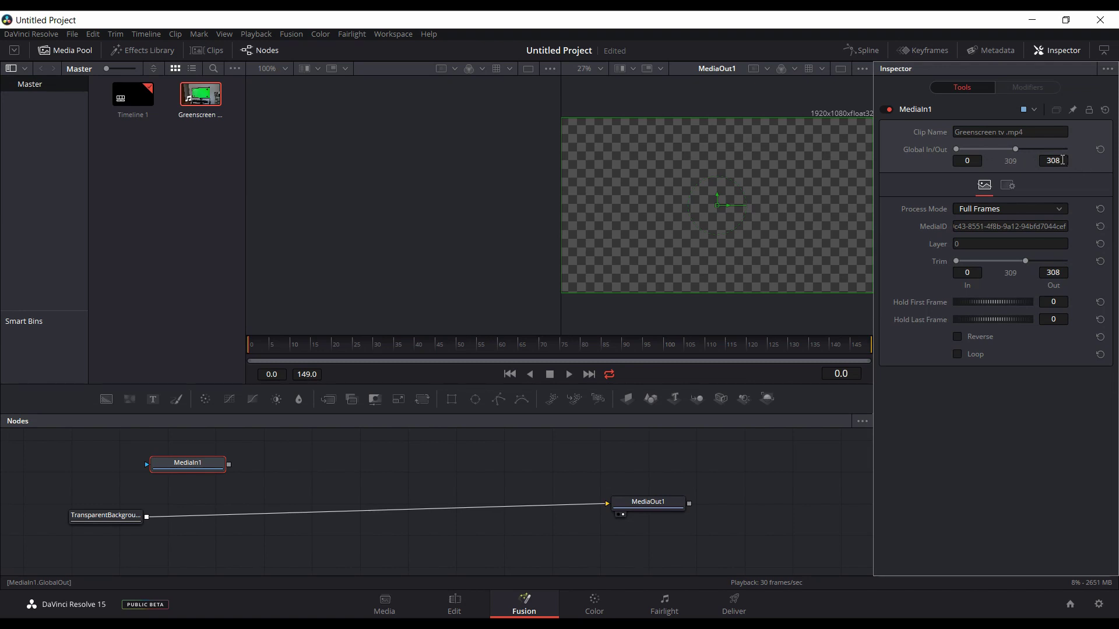
{"action": "double_click", "coordinate": [1055, 160]}
{"action": "type", "text": "333"}
{"action": "key", "text": "Tab"}
{"action": "left_click", "coordinate": [1043, 153]}
{"action": "left_click_drag", "start_coordinate": [1042, 150], "coordinate": [1052, 151]}
{"action": "mouse_move", "coordinate": [1064, 262]}
{"action": "left_mouse_down"}
{"action": "mouse_move", "coordinate": [1026, 262]}
{"action": "mouse_move", "coordinate": [1065, 260]}
{"action": "left_mouse_up"}
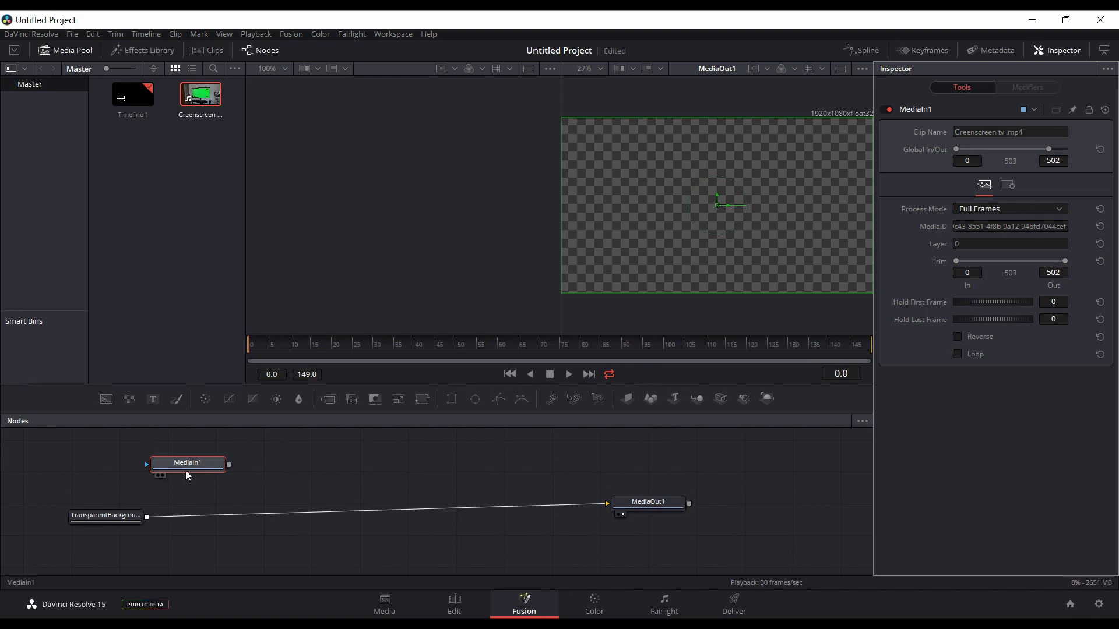
Step: View MediaIn1, add a first-frame hold, and play the clip to preview it
{"action": "key", "text": "1"}
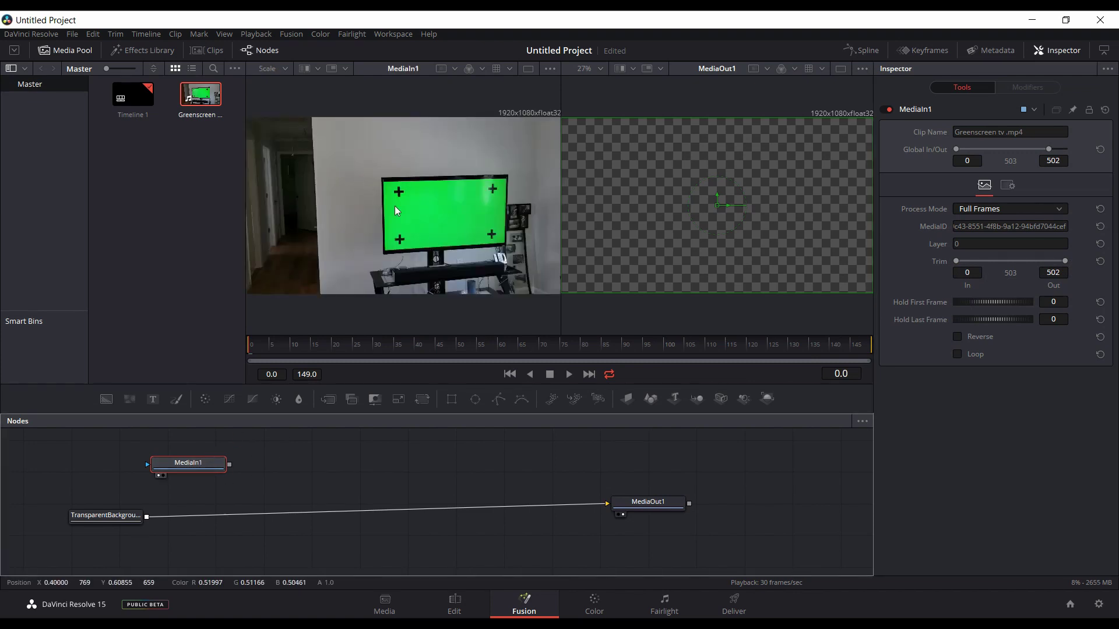
{"action": "left_click_drag", "start_coordinate": [993, 298], "coordinate": [1036, 295]}
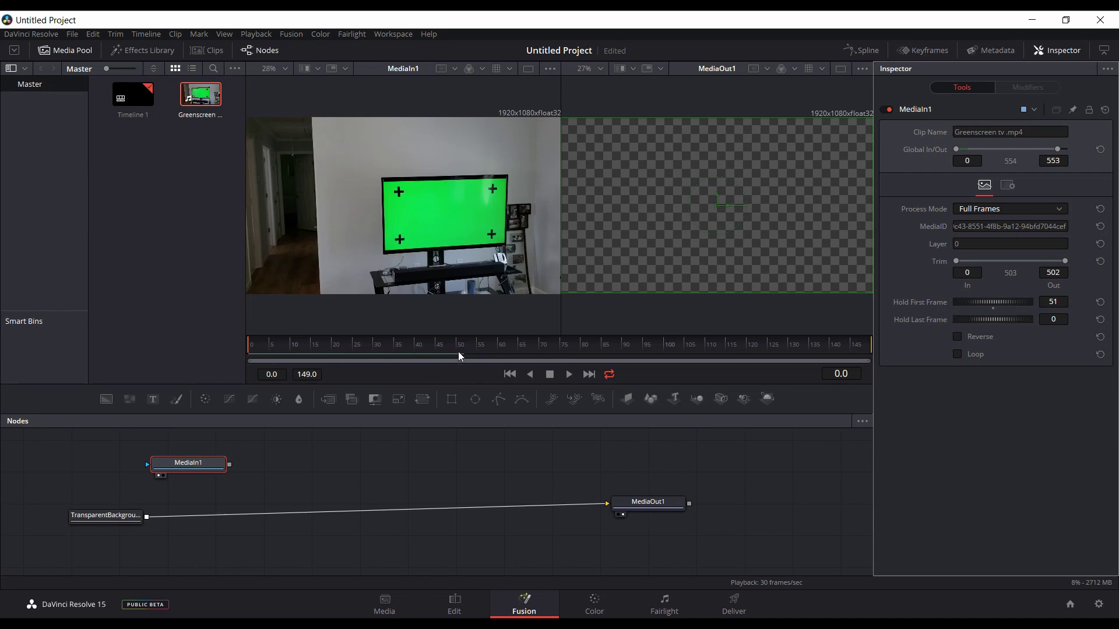
{"action": "left_click", "coordinate": [565, 375]}
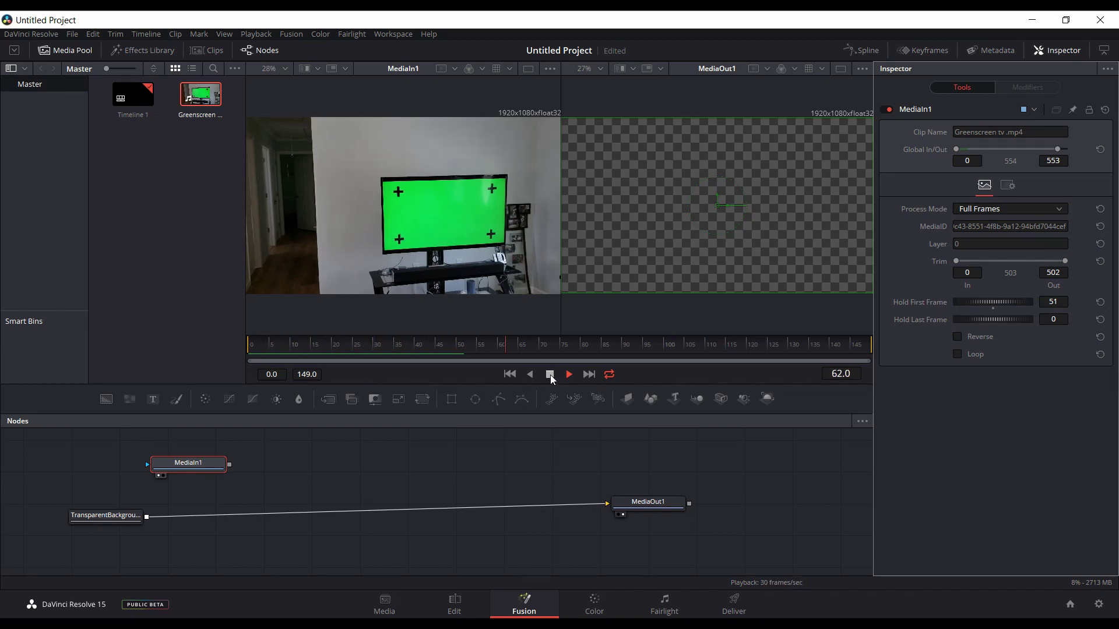
{"action": "left_click", "coordinate": [550, 376]}
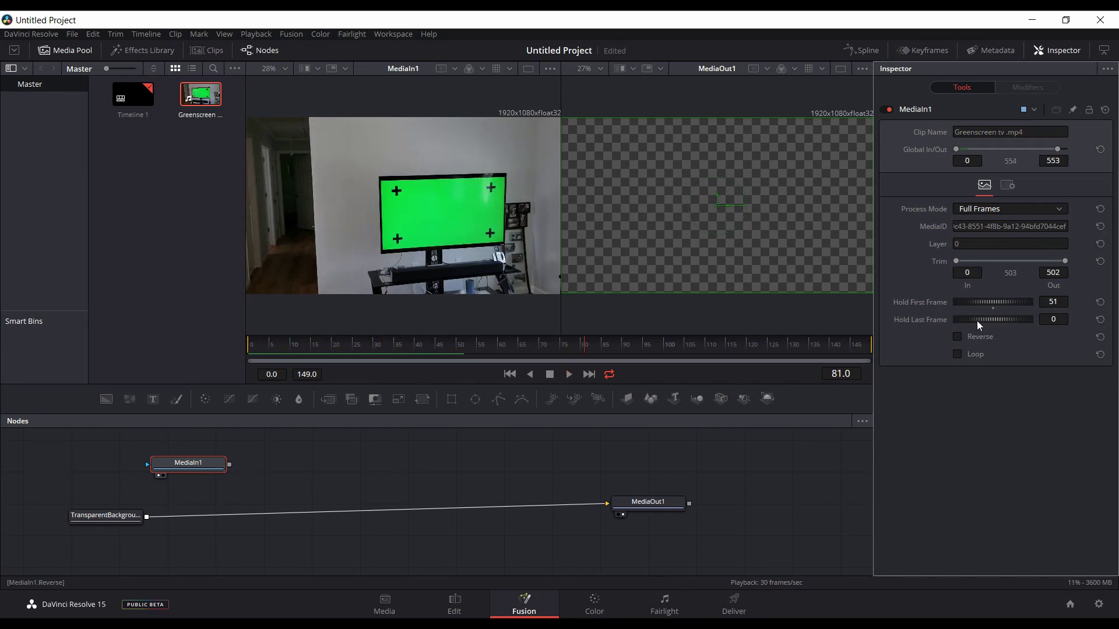
Step: Reset Hold First Frame to 0 and toggle Reverse on and back off
{"action": "double_click", "coordinate": [993, 307]}
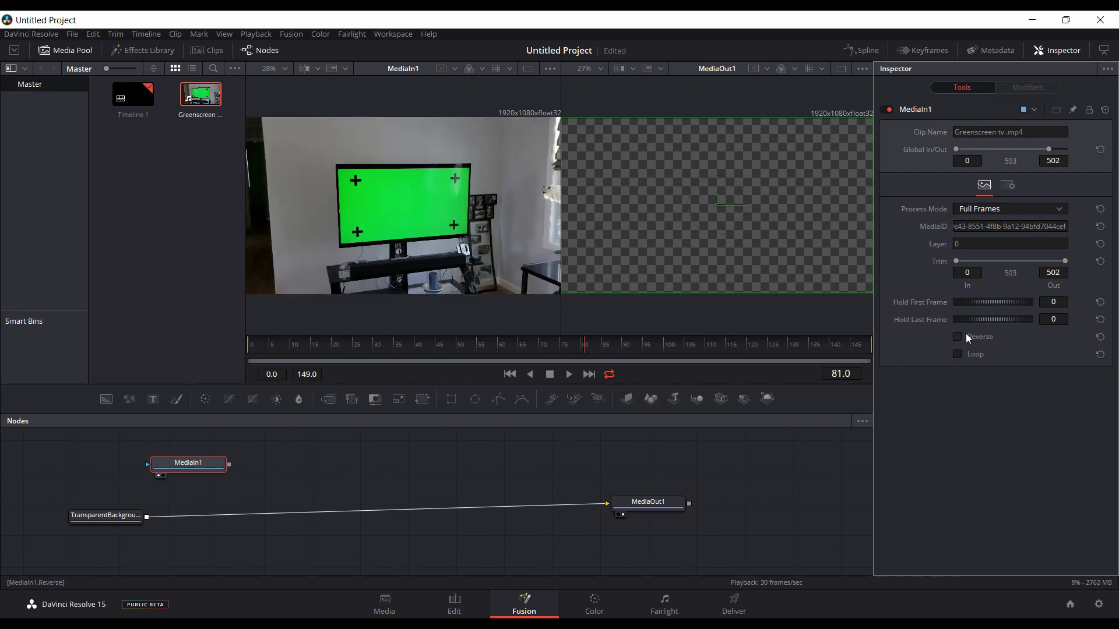
{"action": "left_click", "coordinate": [957, 338]}
{"action": "left_click", "coordinate": [956, 337]}
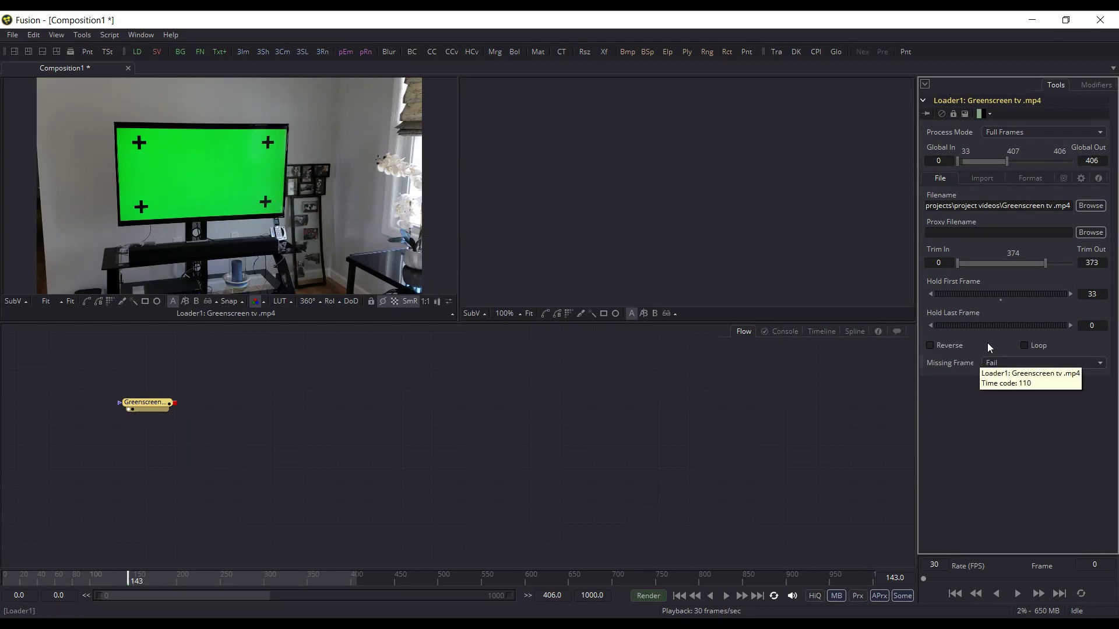
{"action": "left_click", "coordinate": [982, 178]}
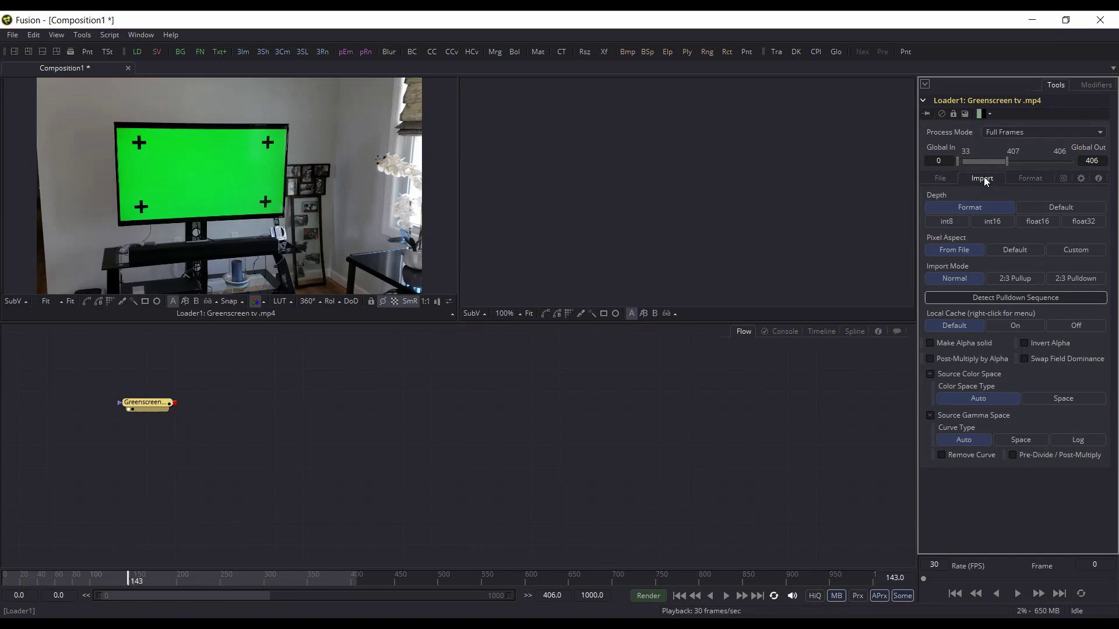
{"action": "left_click", "coordinate": [1036, 178]}
{"action": "left_click", "coordinate": [942, 180]}
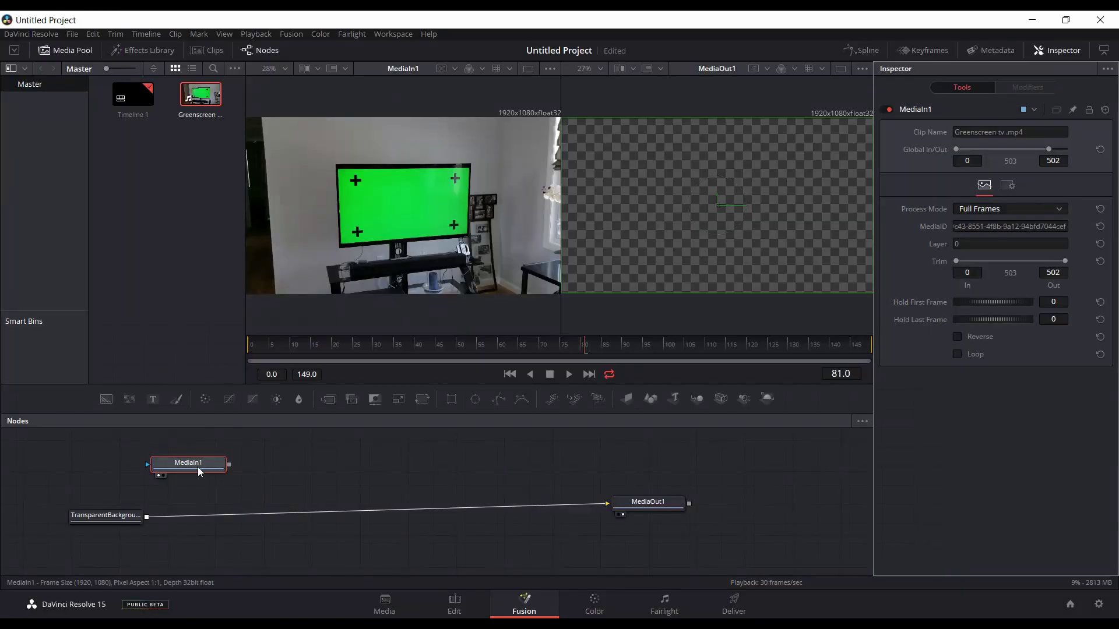
{"action": "left_click_drag", "start_coordinate": [160, 474], "coordinate": [142, 471]}
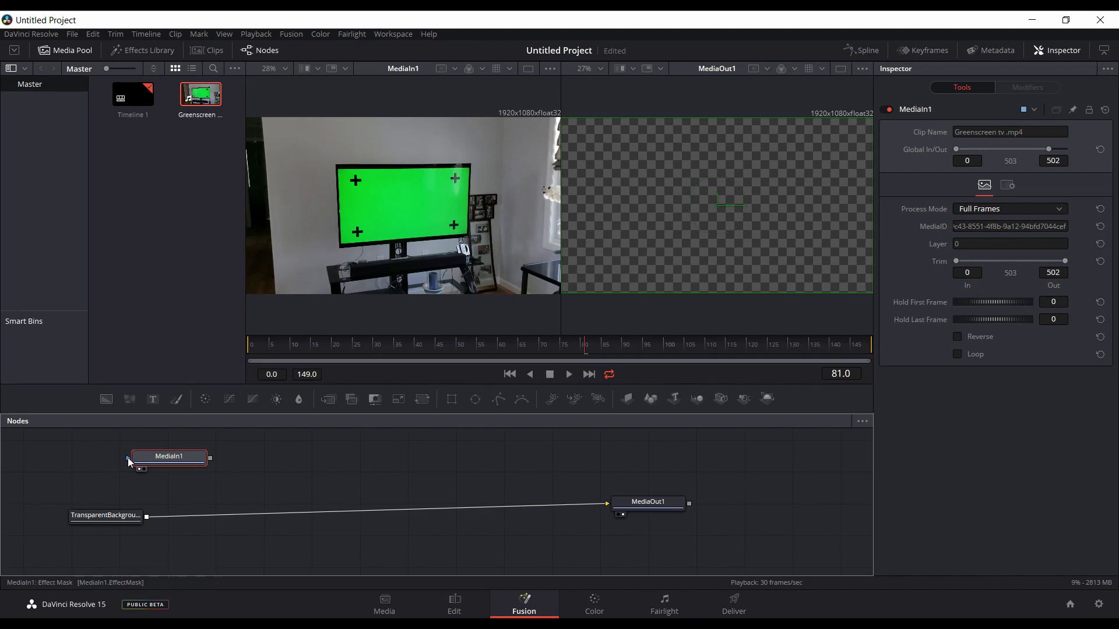
Step: Nudge the MediaIn1 node down and back up, then add a Rectangle mask to it
{"action": "left_click_drag", "start_coordinate": [170, 461], "coordinate": [171, 470]}
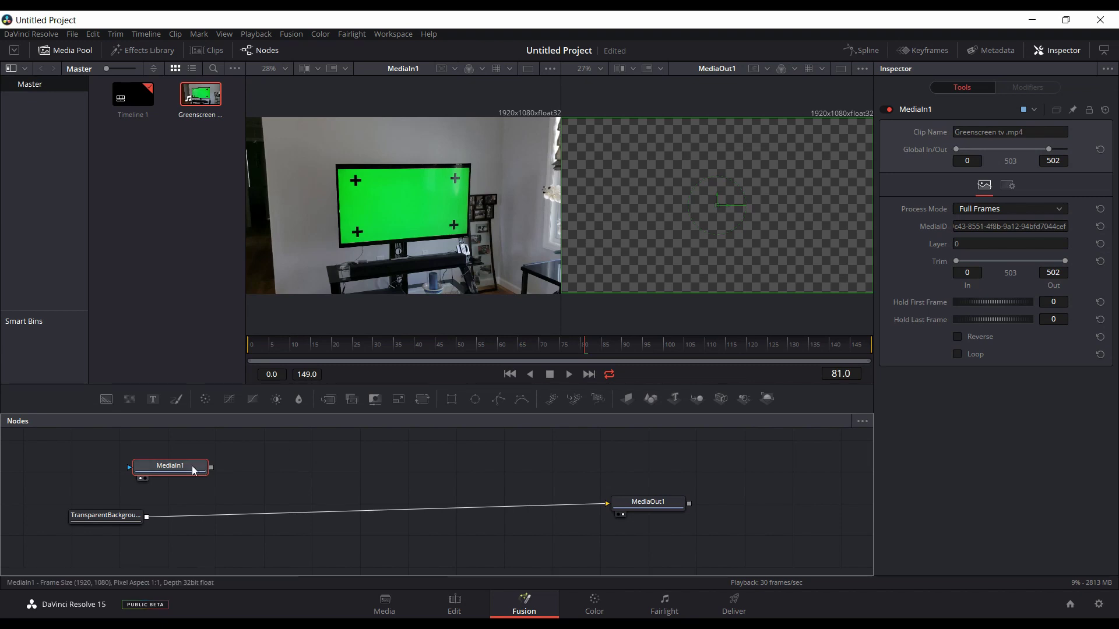
{"action": "left_click_drag", "start_coordinate": [194, 470], "coordinate": [195, 466]}
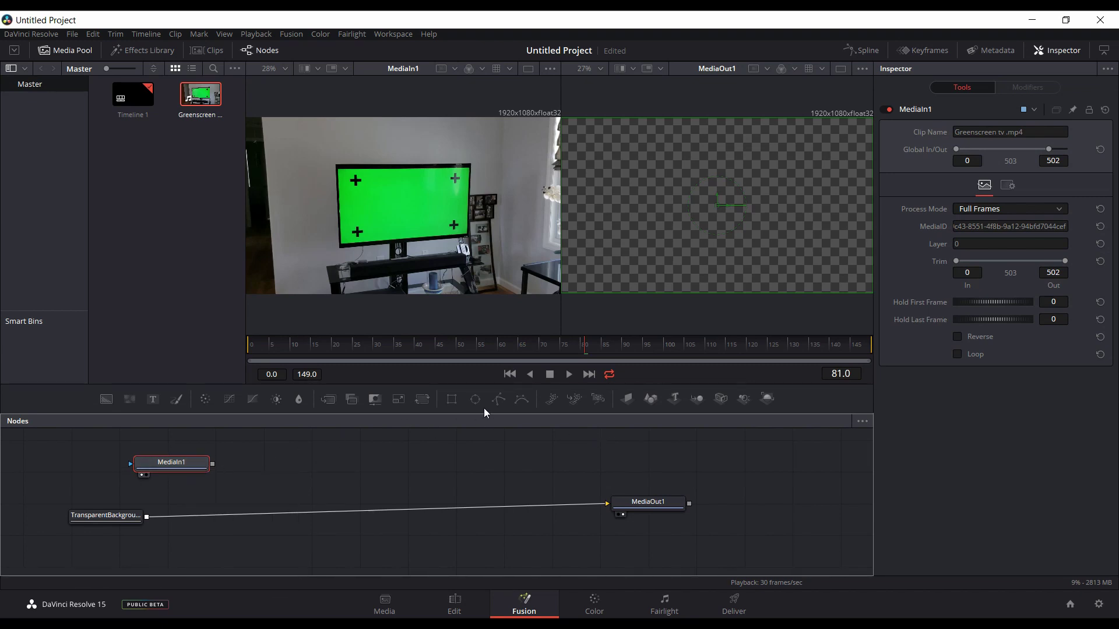
{"action": "left_click", "coordinate": [453, 400]}
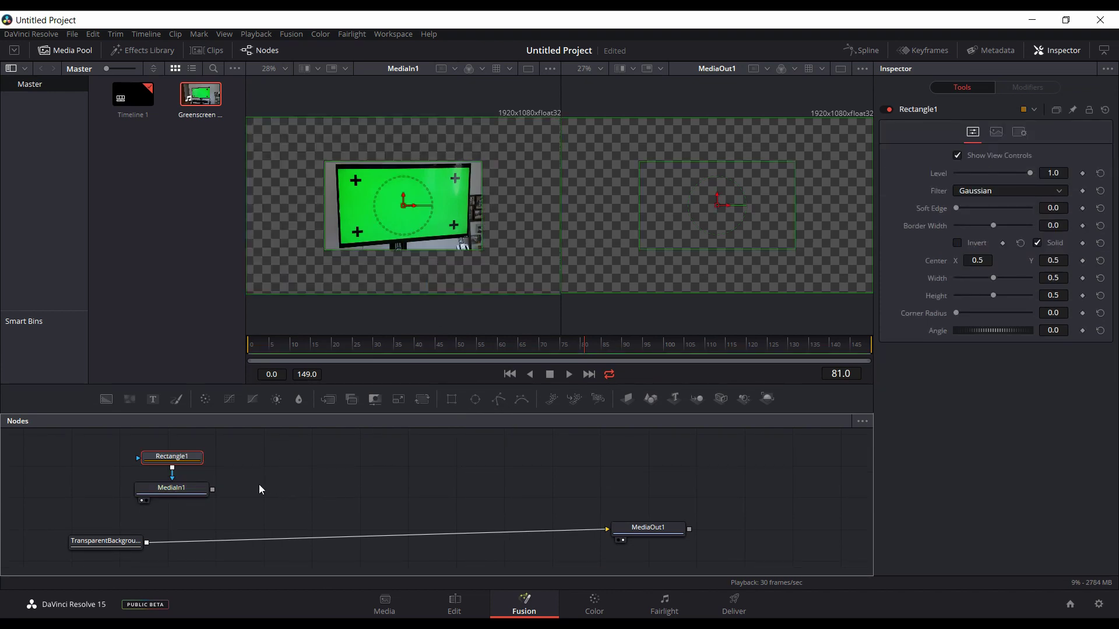
Step: Reselect MediaIn1 to show its Inspector settings with the Rectangle1 mask applied
{"action": "left_click", "coordinate": [183, 493]}
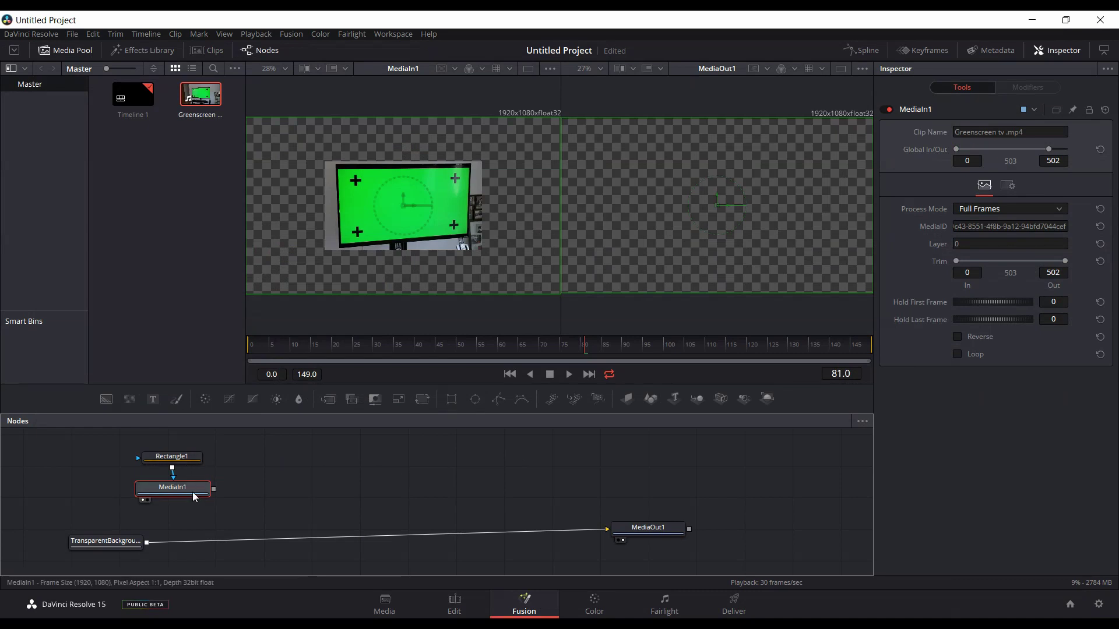
{"action": "mouse_move", "coordinate": [193, 492]}
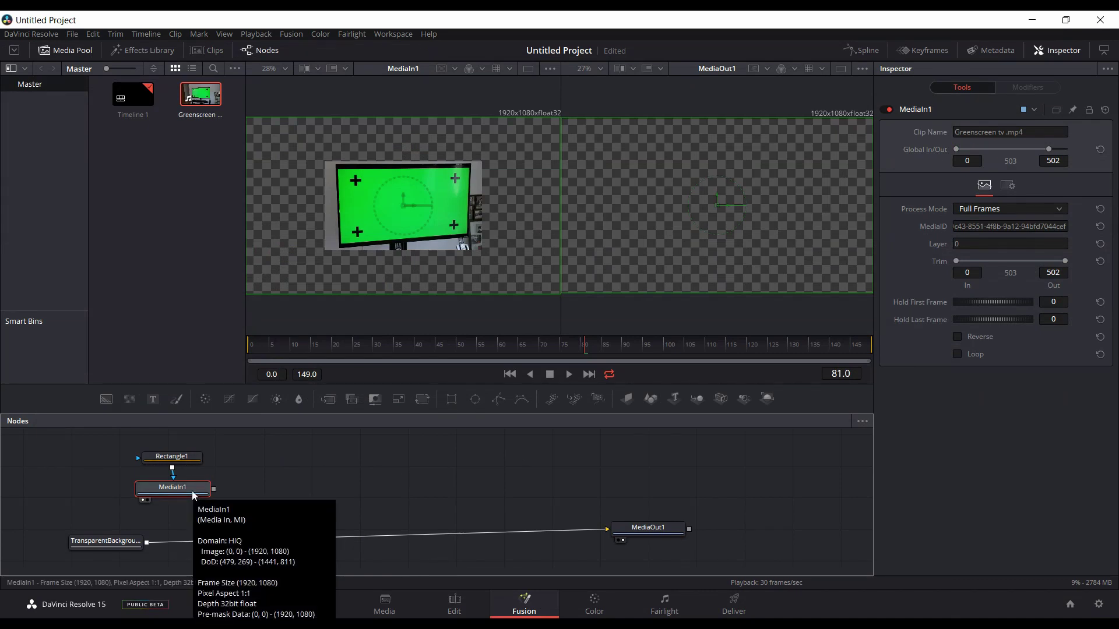